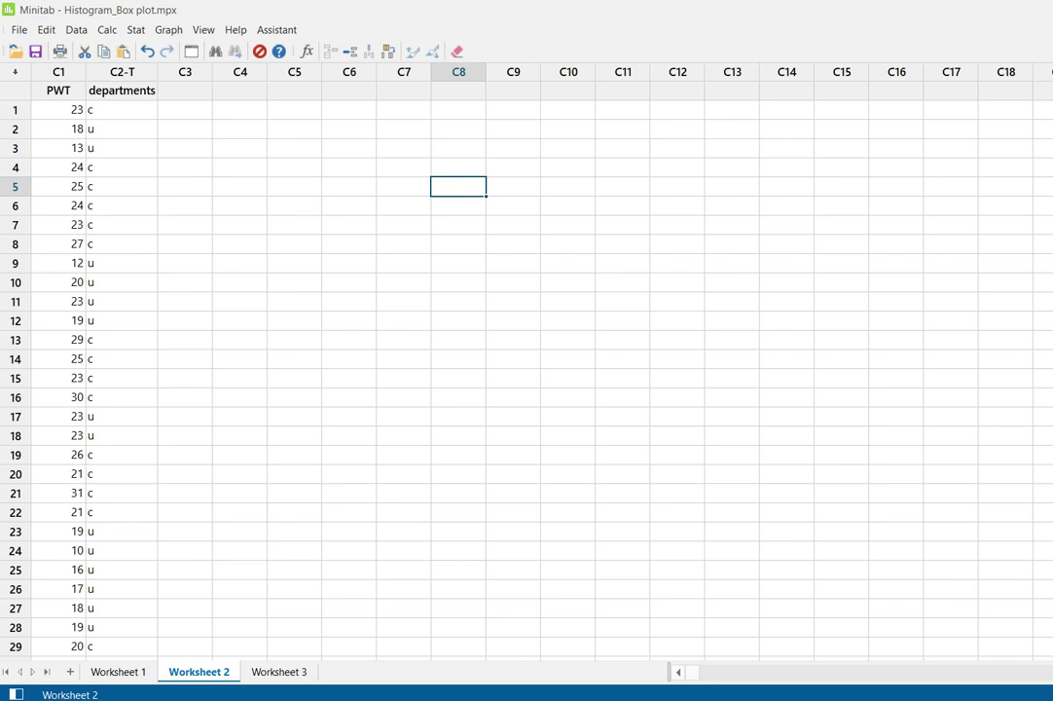
Start a histogram with groups for the Worksheet 2 data and clear its existing graph variable and grouping variable
scroll(526, 370, "down", 13)
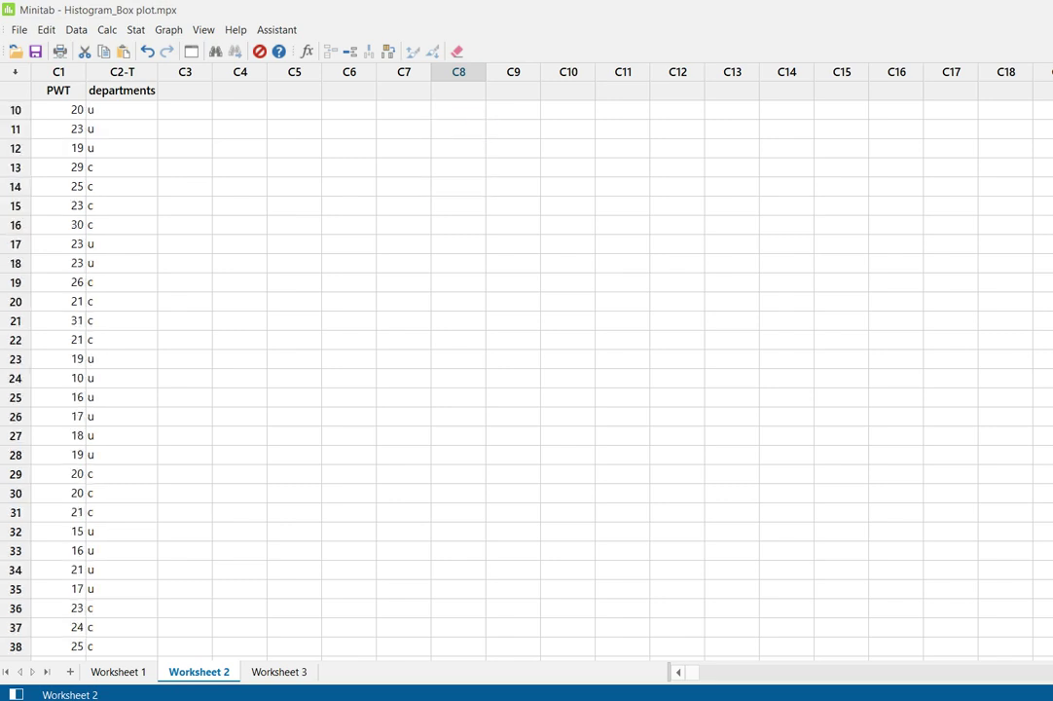
scroll(526, 370, "up", 2)
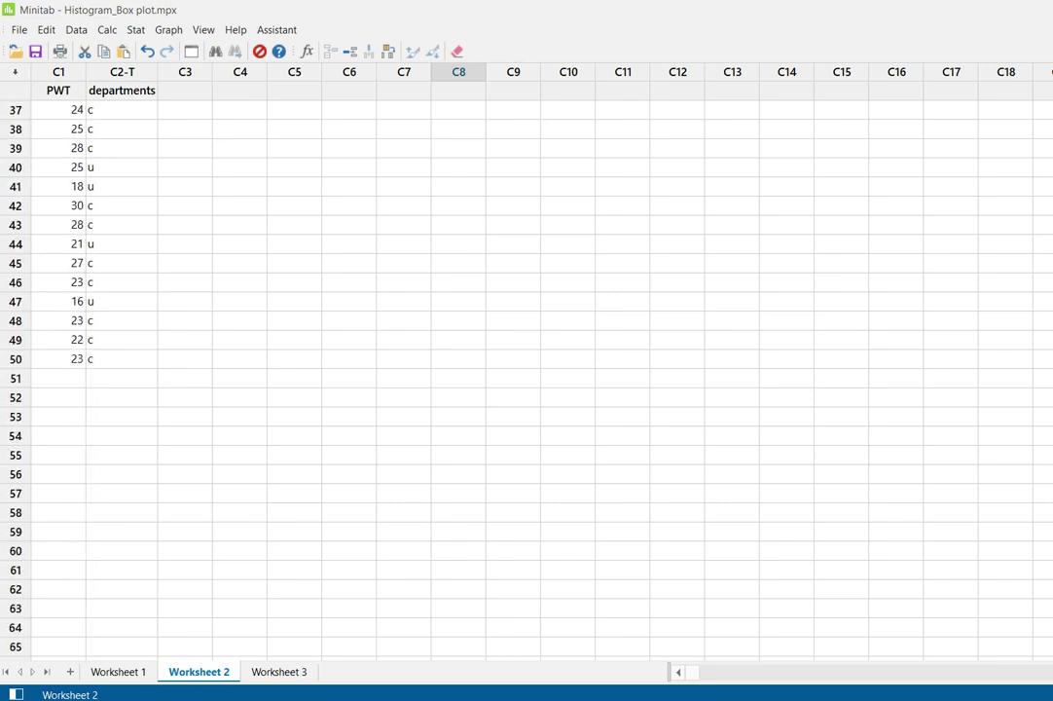
scroll(525, 370, "up", 11)
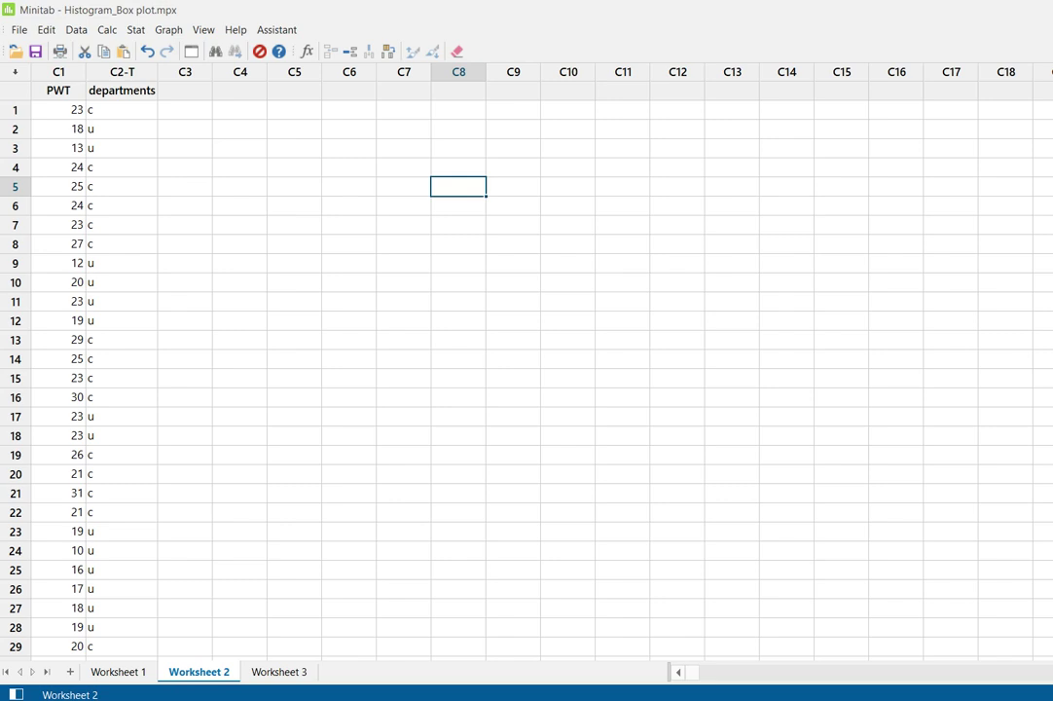
left_click(168, 30)
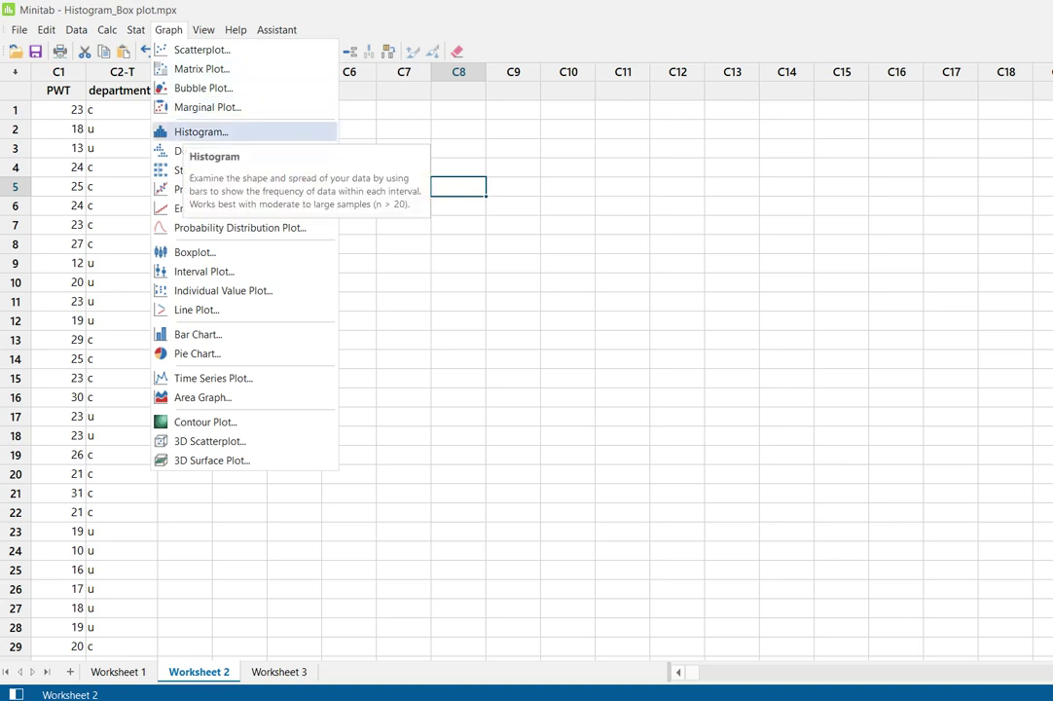
left_click(201, 131)
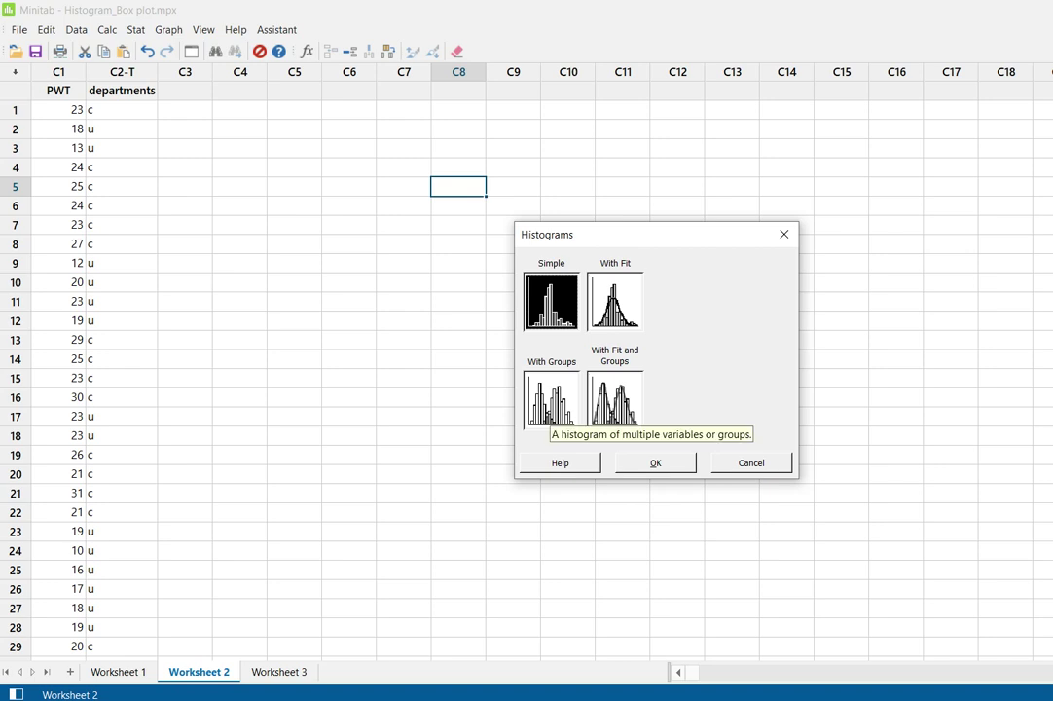
left_click(551, 399)
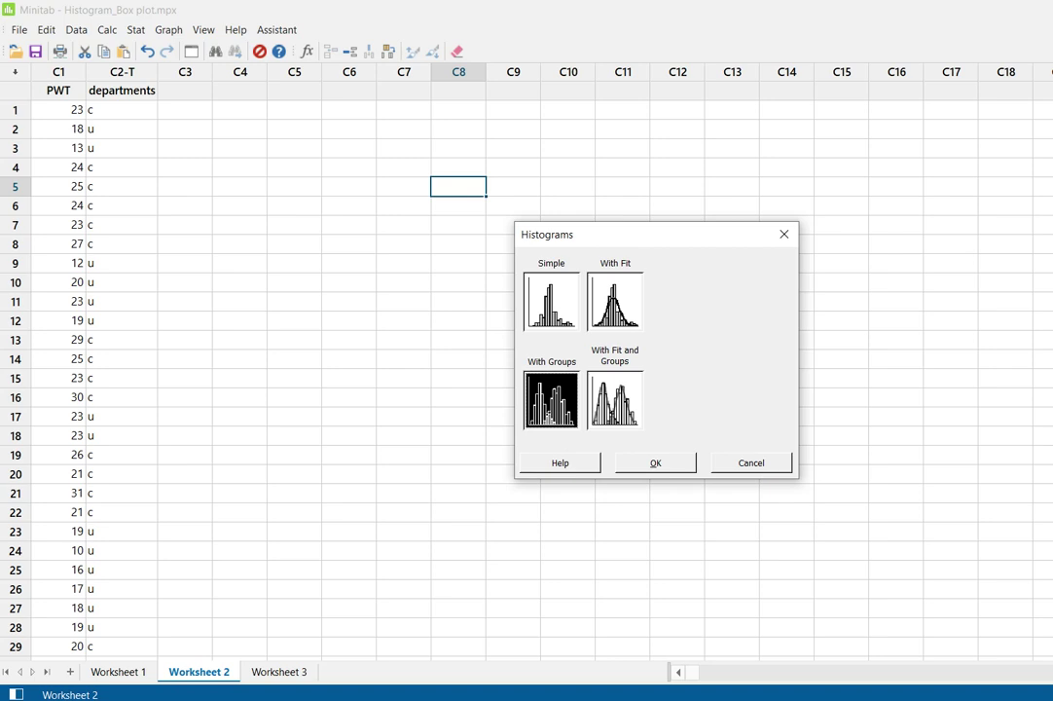
key("Return")
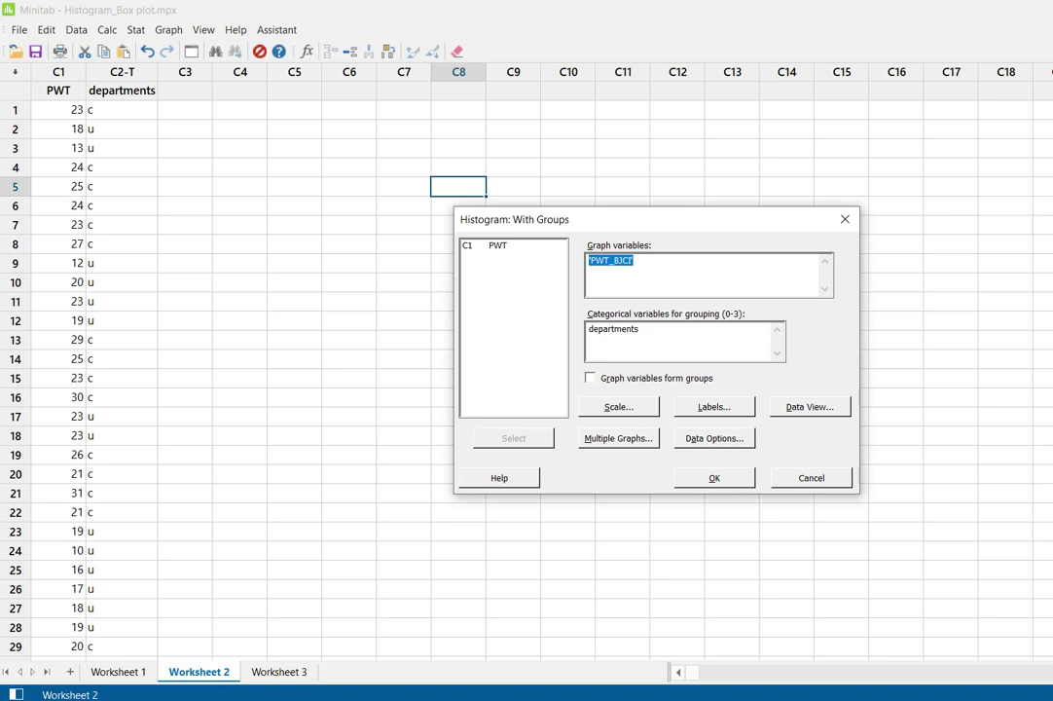
key("BackSpace")
left_click_drag(642, 330, 588, 330)
key("BackSpace")
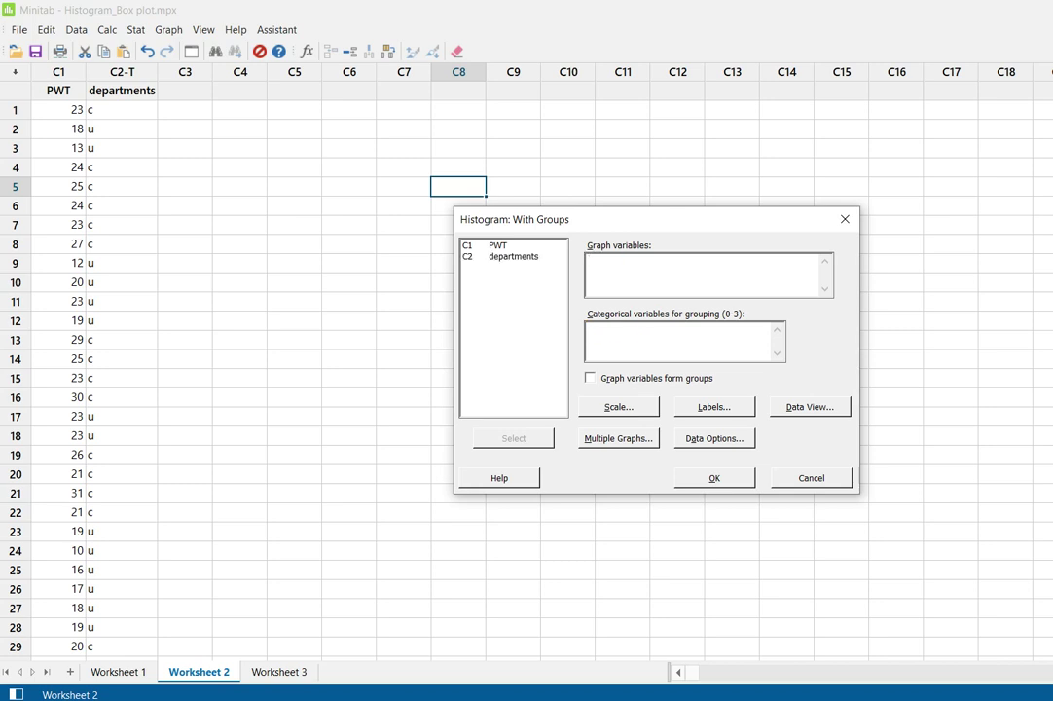
left_click(497, 245)
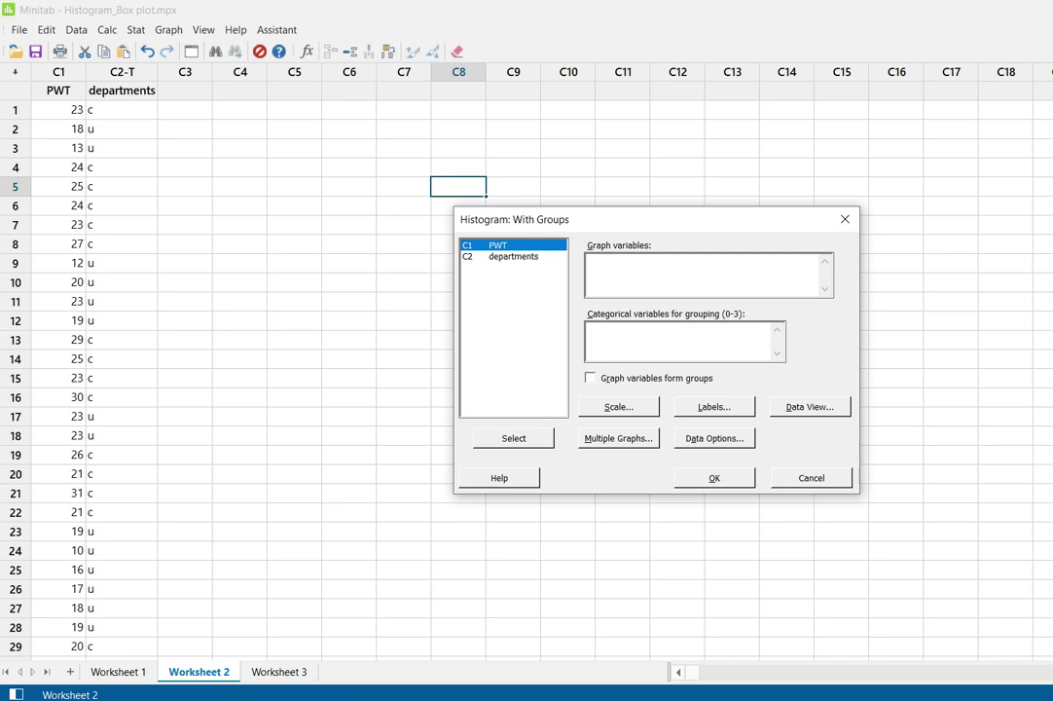
left_click(514, 438)
key("BackSpace")
key("BackSpace")
key("BackSpace")
Assign PWT as the graph variable and departments as the categorical variable for grouping
left_click(642, 268)
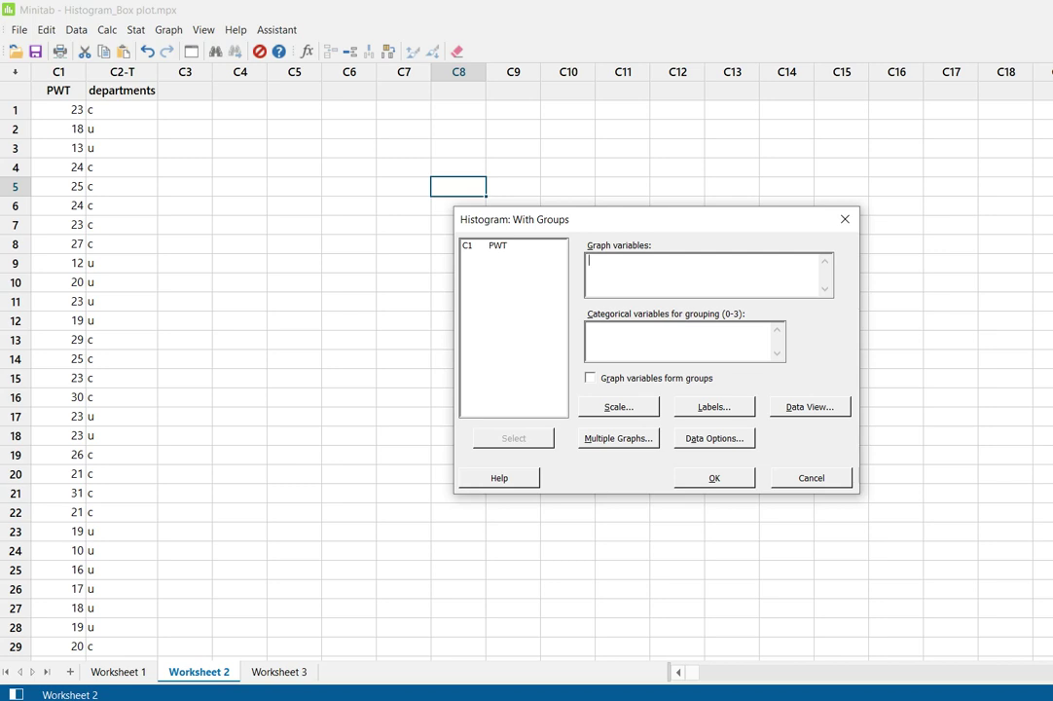
left_click(497, 245)
left_click(514, 437)
left_click(677, 341)
left_click(514, 256)
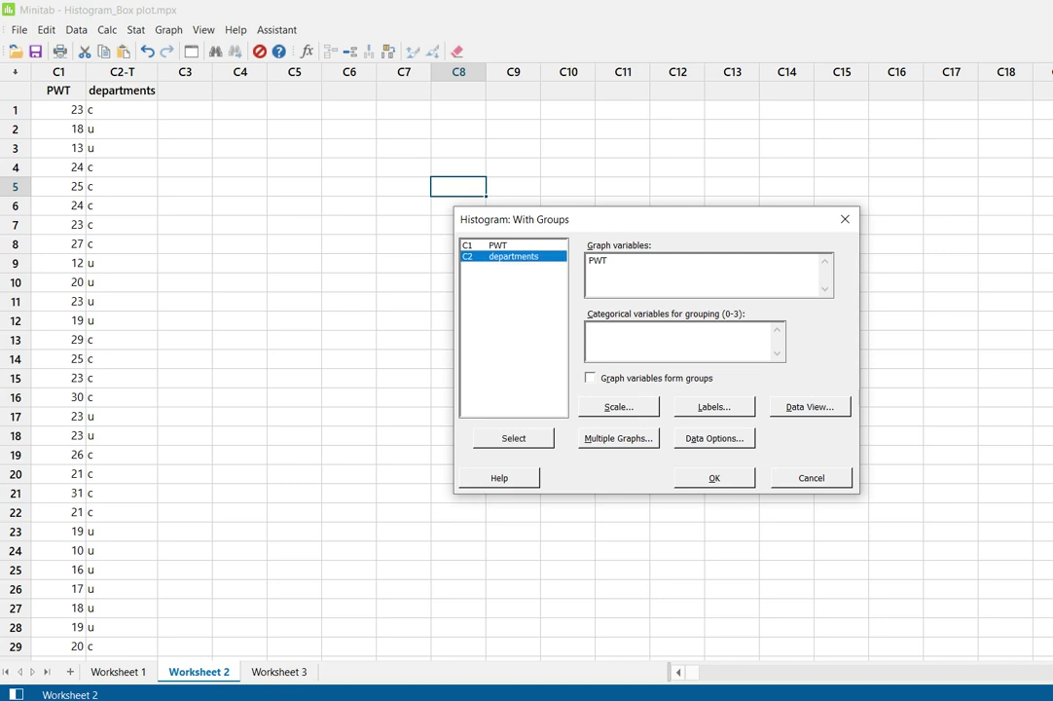
left_click(514, 438)
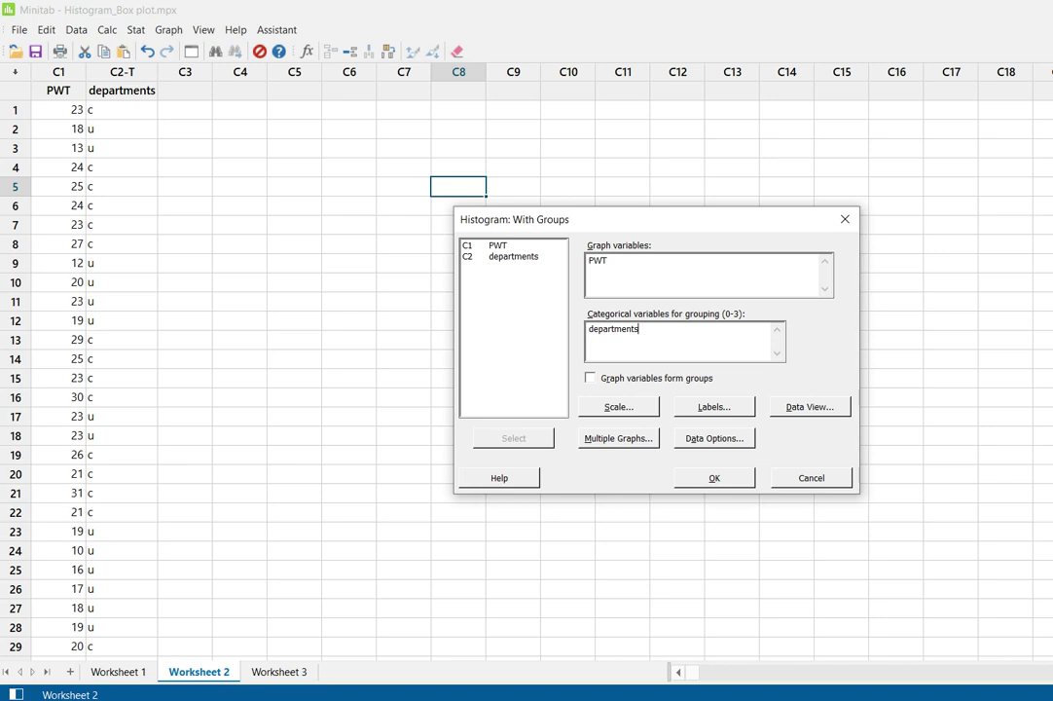
Set departments as the by variable with groups in separate panels and generate the histogram
left_click(619, 438)
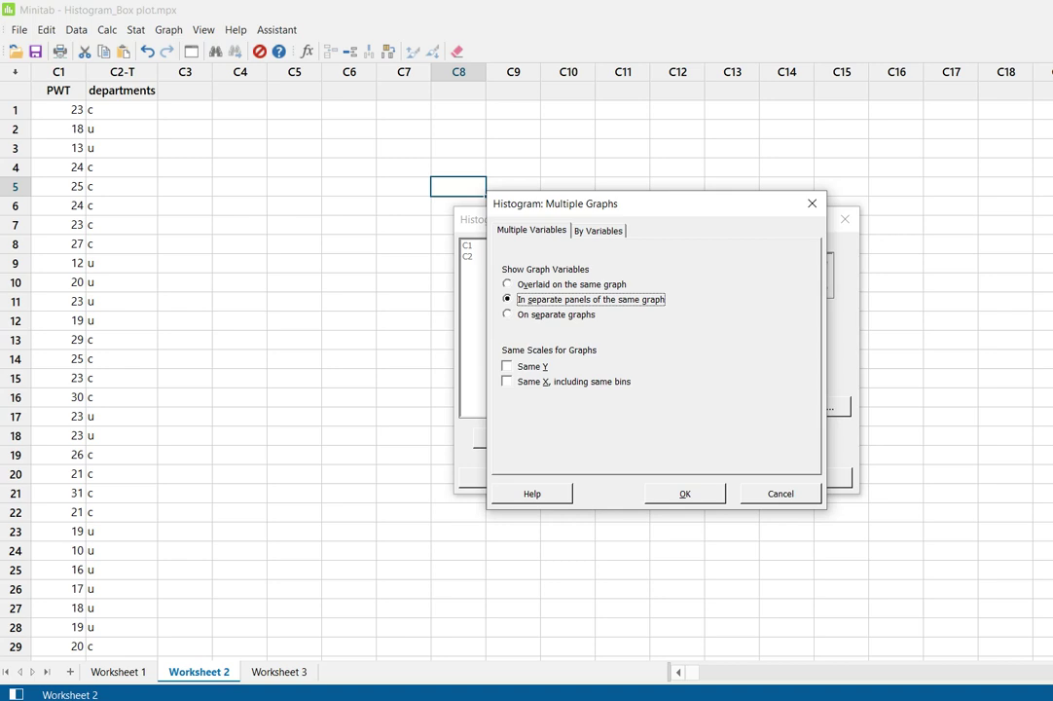
left_click(598, 230)
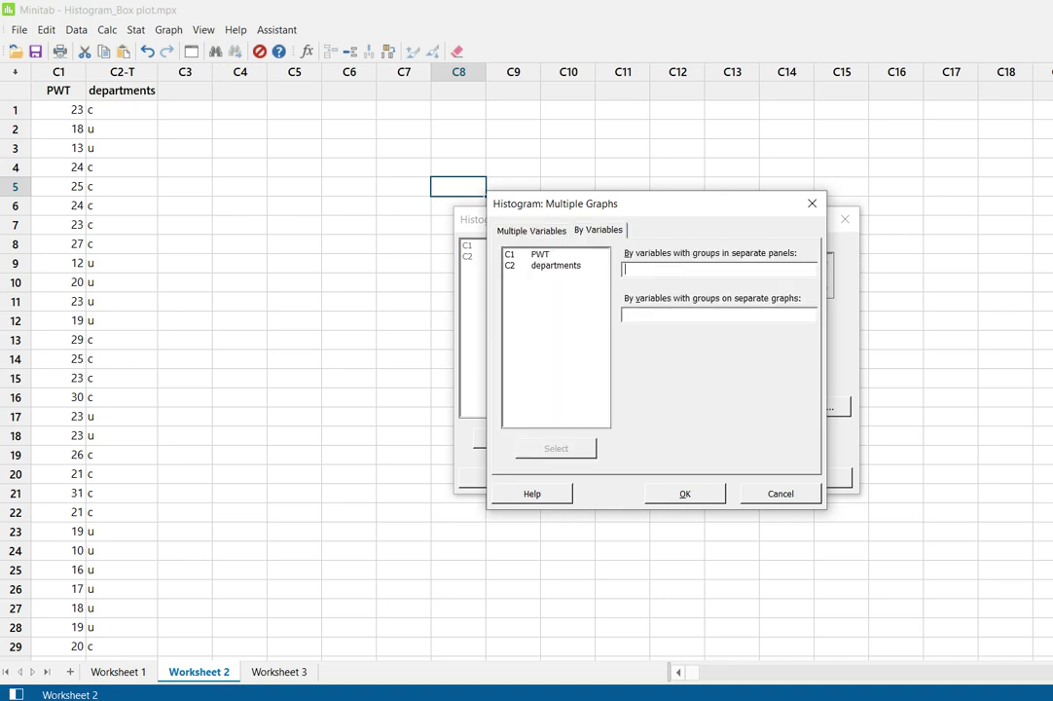
left_click(556, 266)
left_click(556, 449)
key("Return")
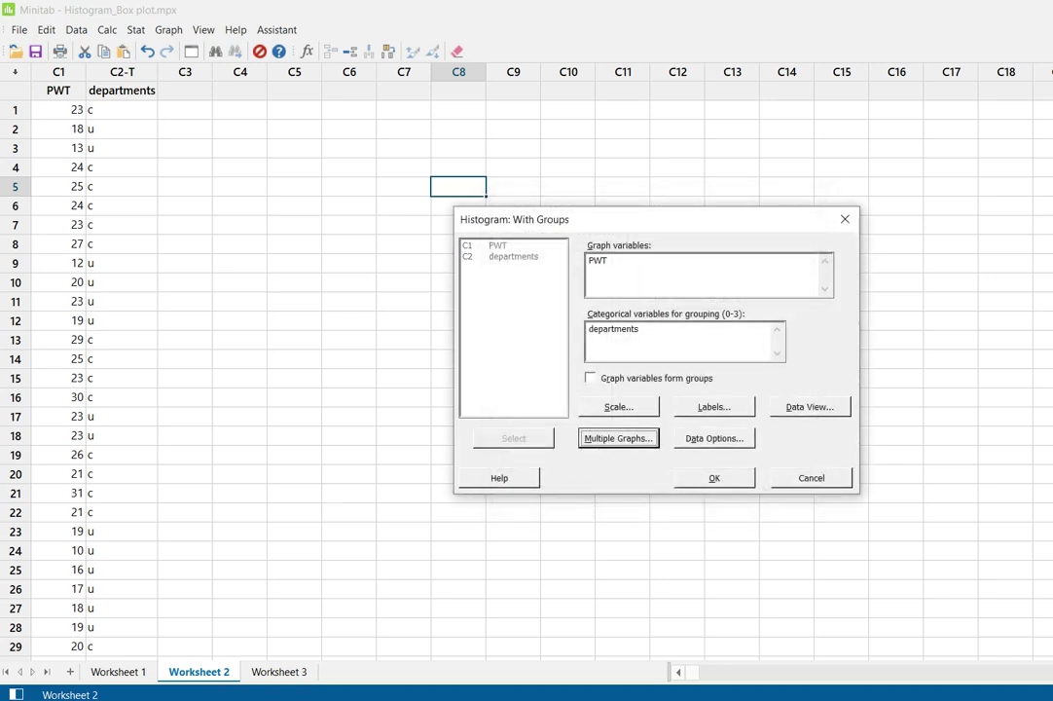
left_click(715, 478)
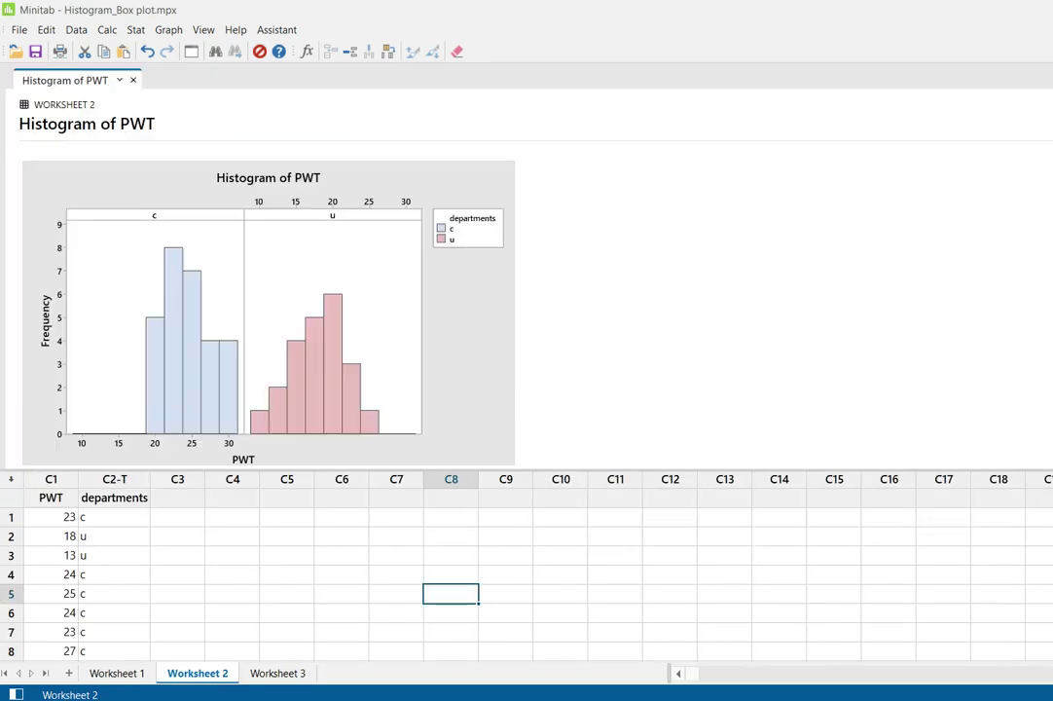
Maximize the output pane and examine the bar values and bins in the c and u panels of the PWT histogram
key("ctrl+m")
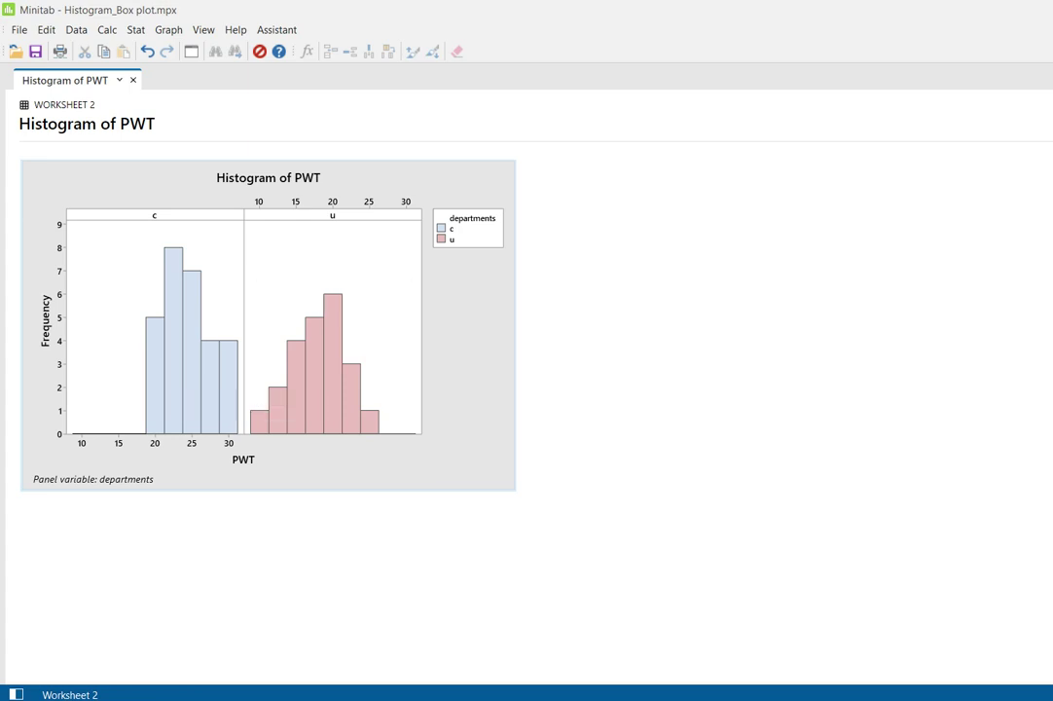
mouse_move(333, 319)
mouse_move(230, 397)
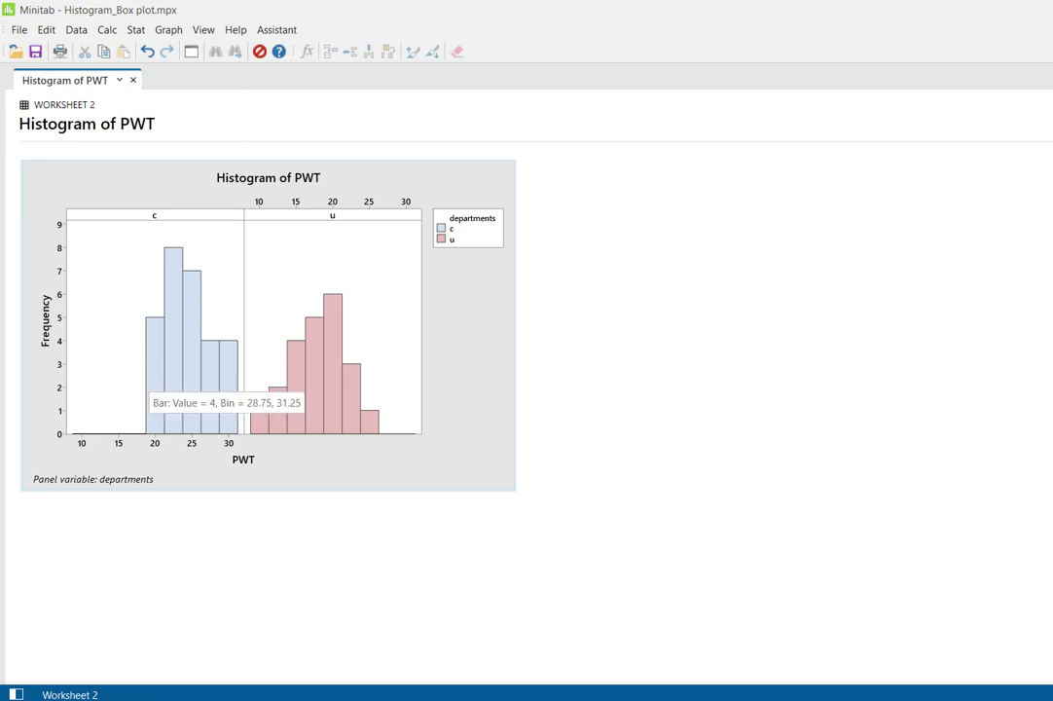
mouse_move(259, 418)
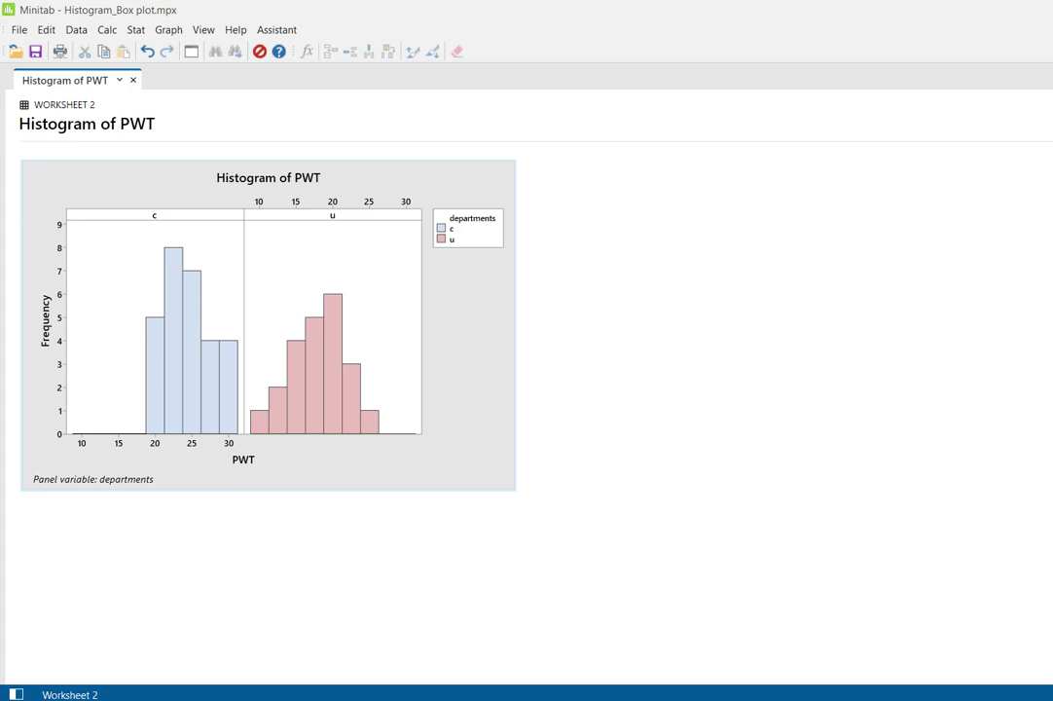
mouse_move(331, 311)
mouse_move(175, 389)
mouse_move(277, 394)
mouse_move(352, 377)
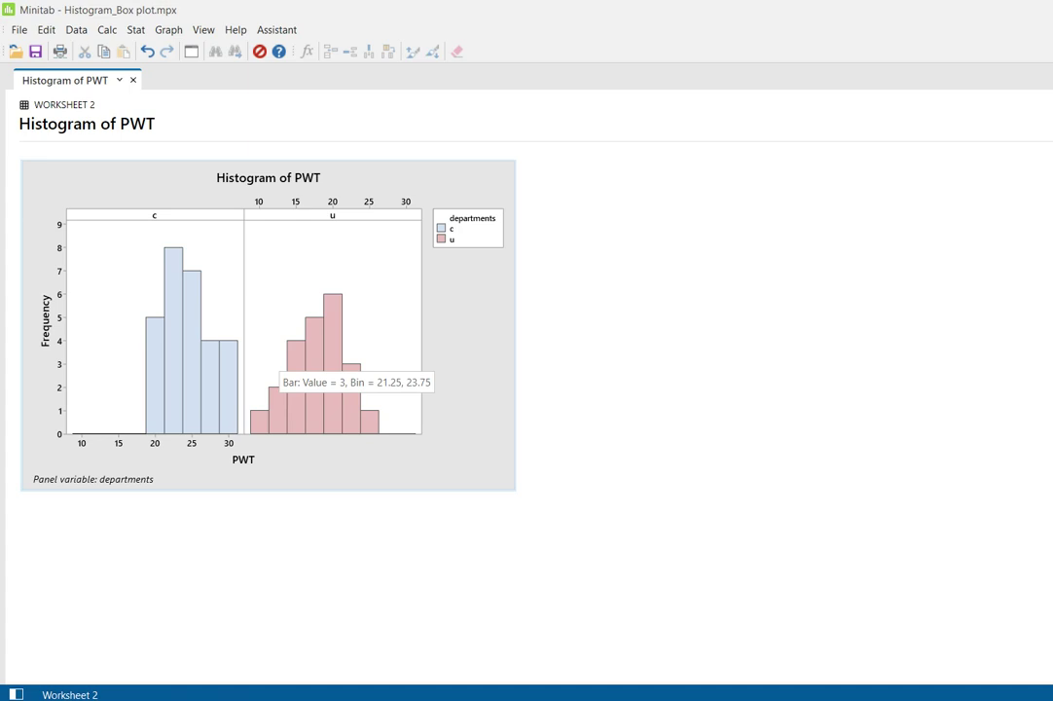
mouse_move(225, 374)
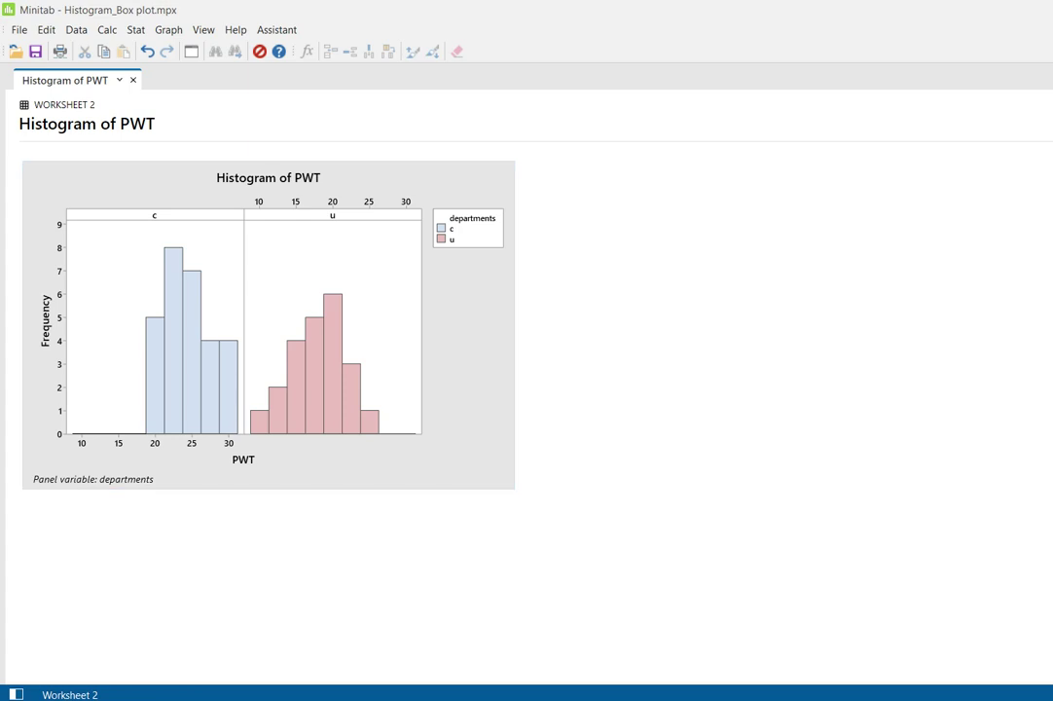
Generate another histogram with groups of PWT by departments, removing departments from the by variables in separate panels so both groups overlay
left_click(168, 30)
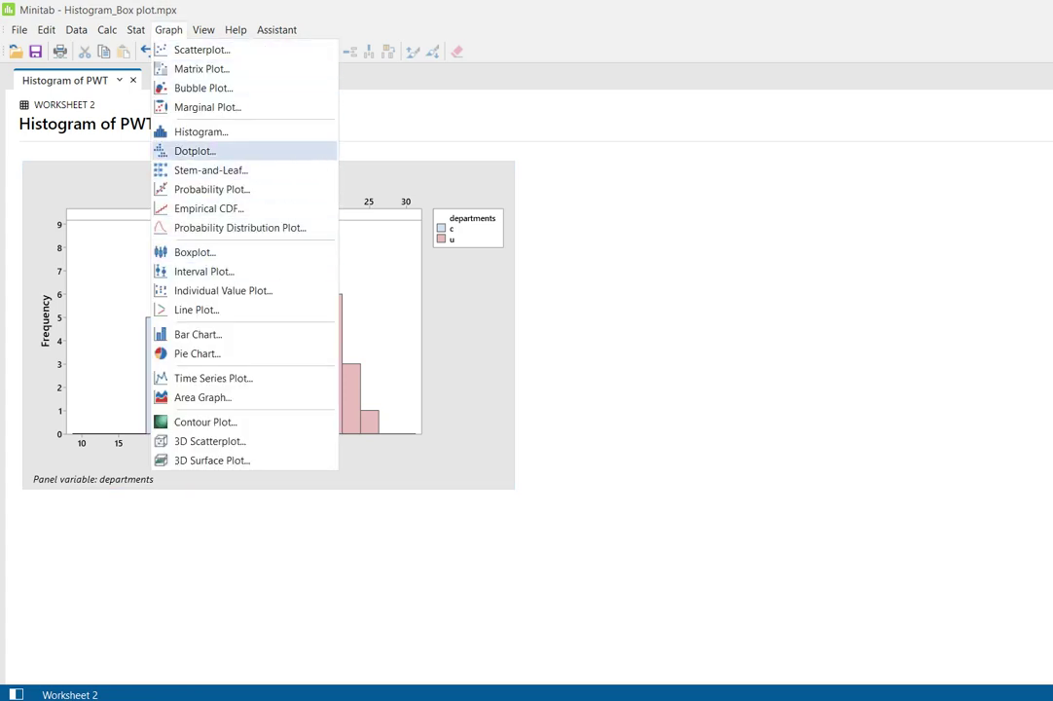
left_click(201, 131)
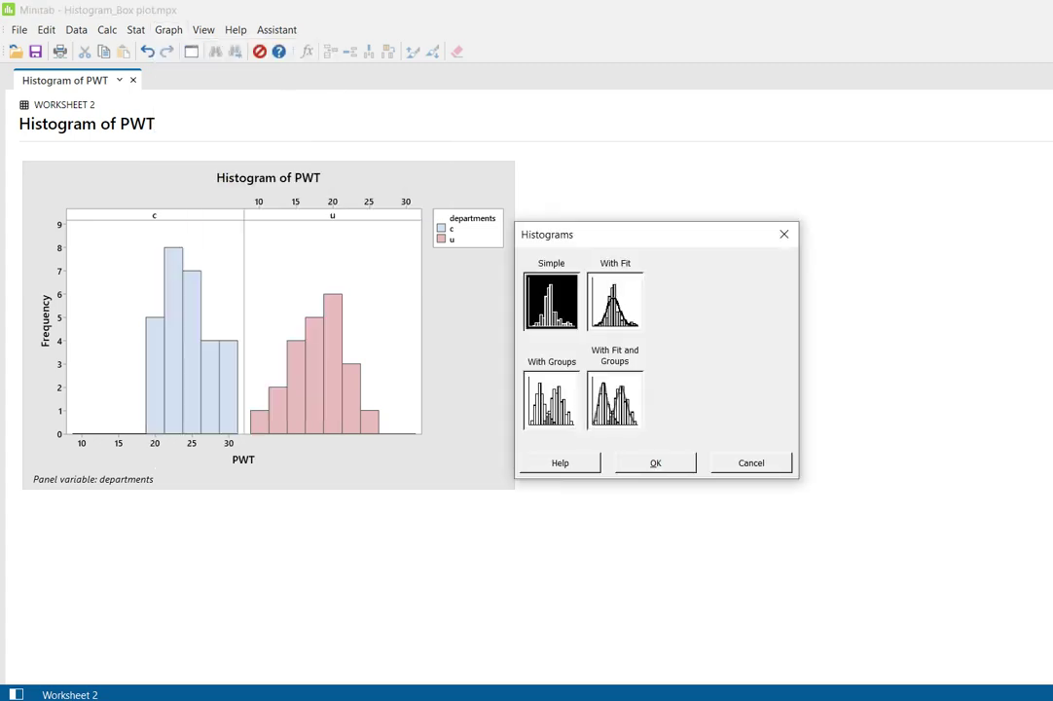
left_click(552, 399)
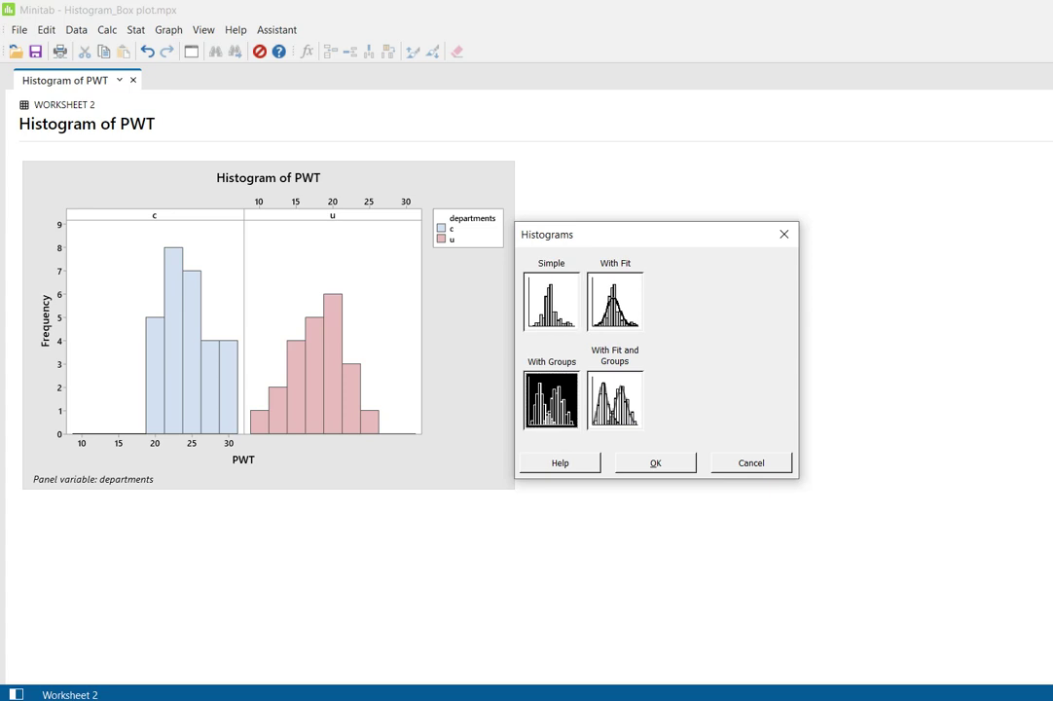
key("Return")
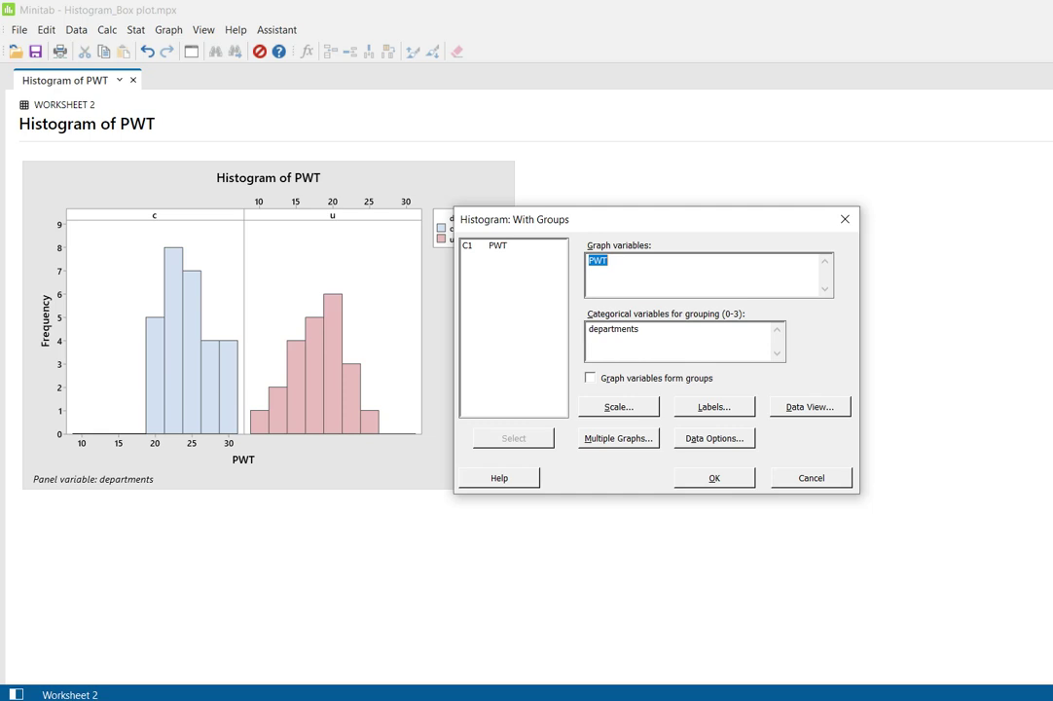
left_click(619, 438)
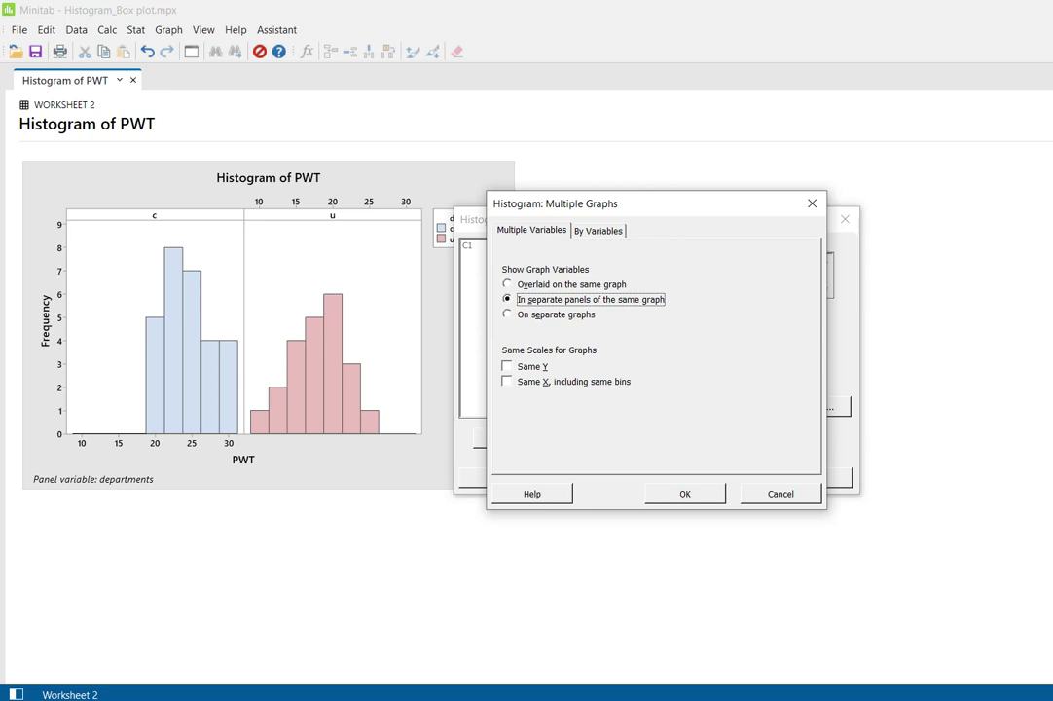
left_click(598, 231)
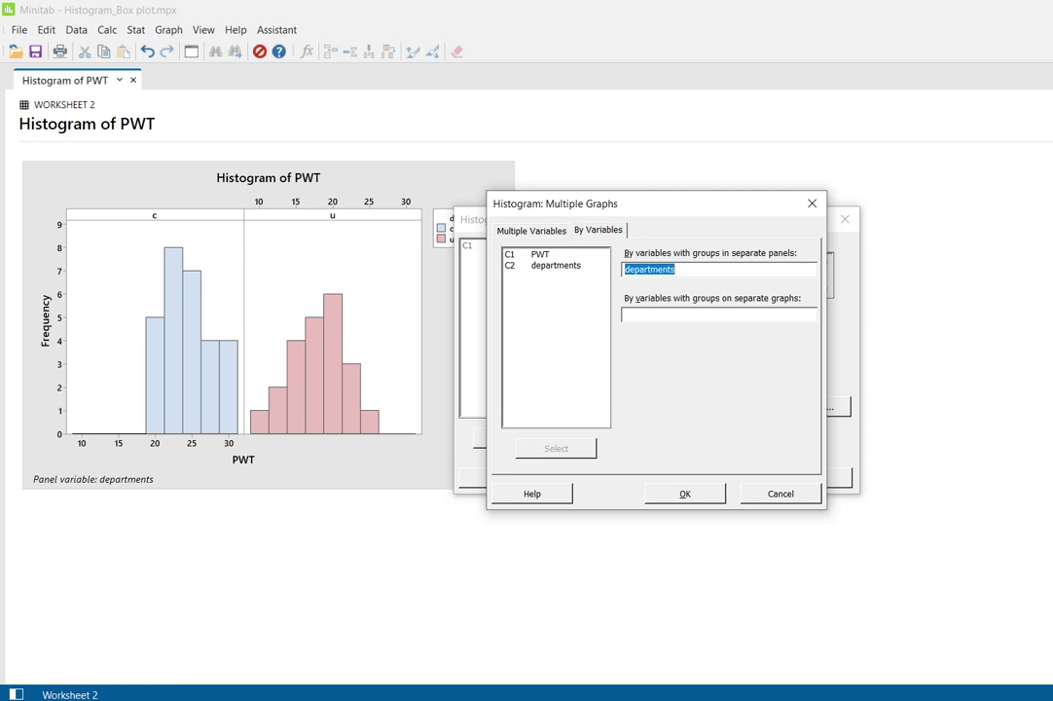
key("Delete")
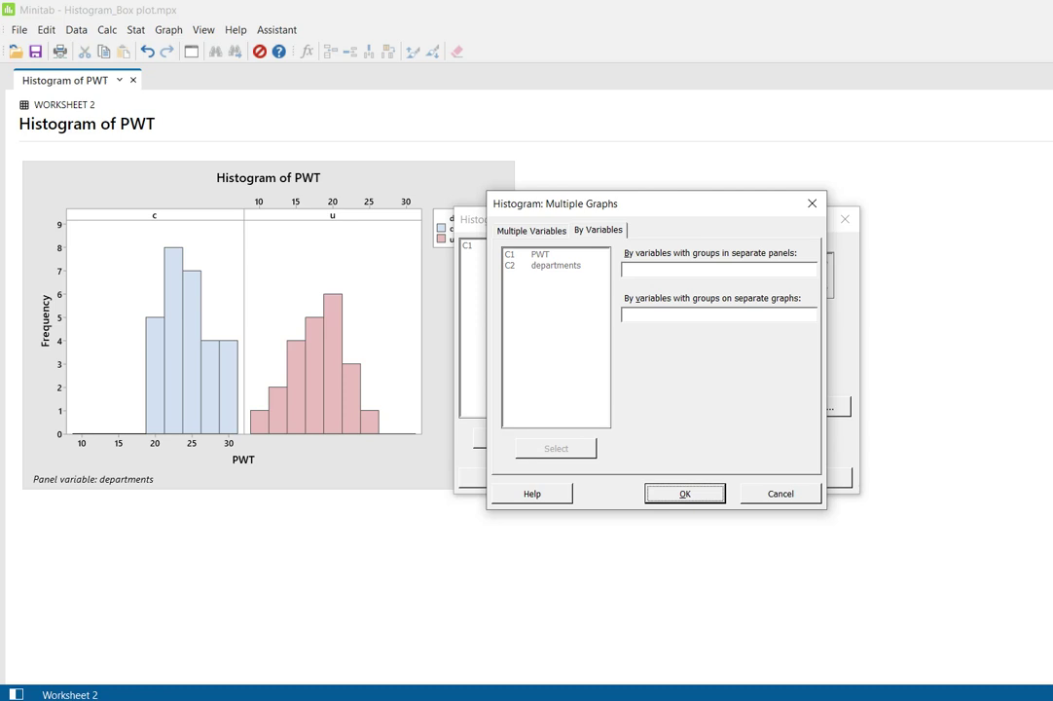
key("Return")
left_click(714, 478)
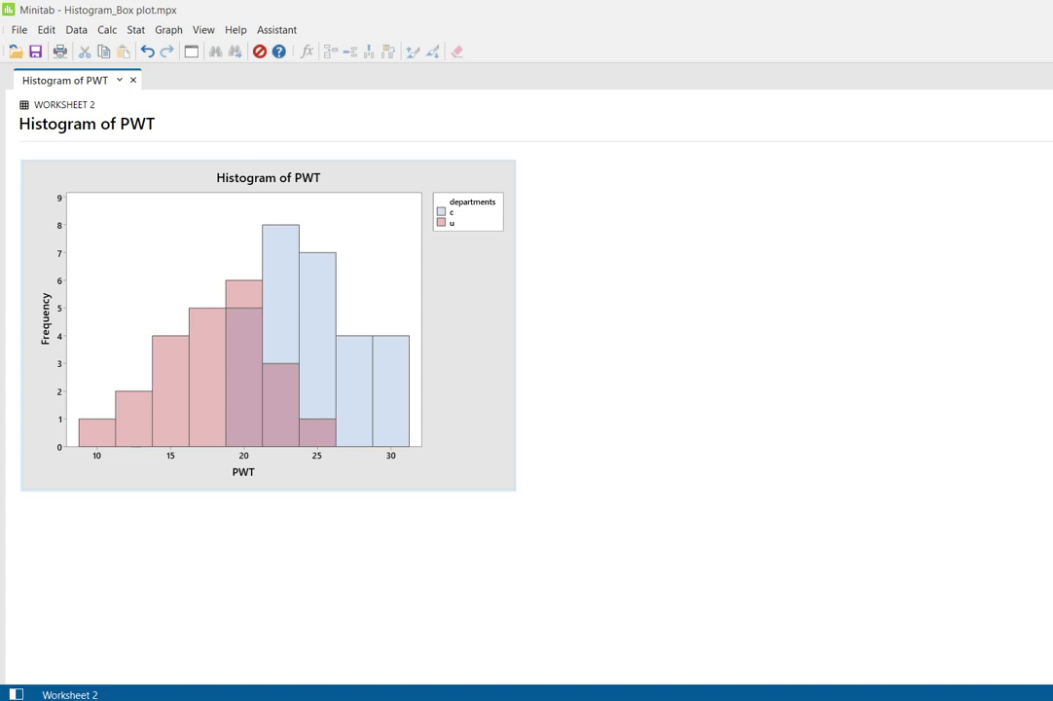
mouse_move(314, 386)
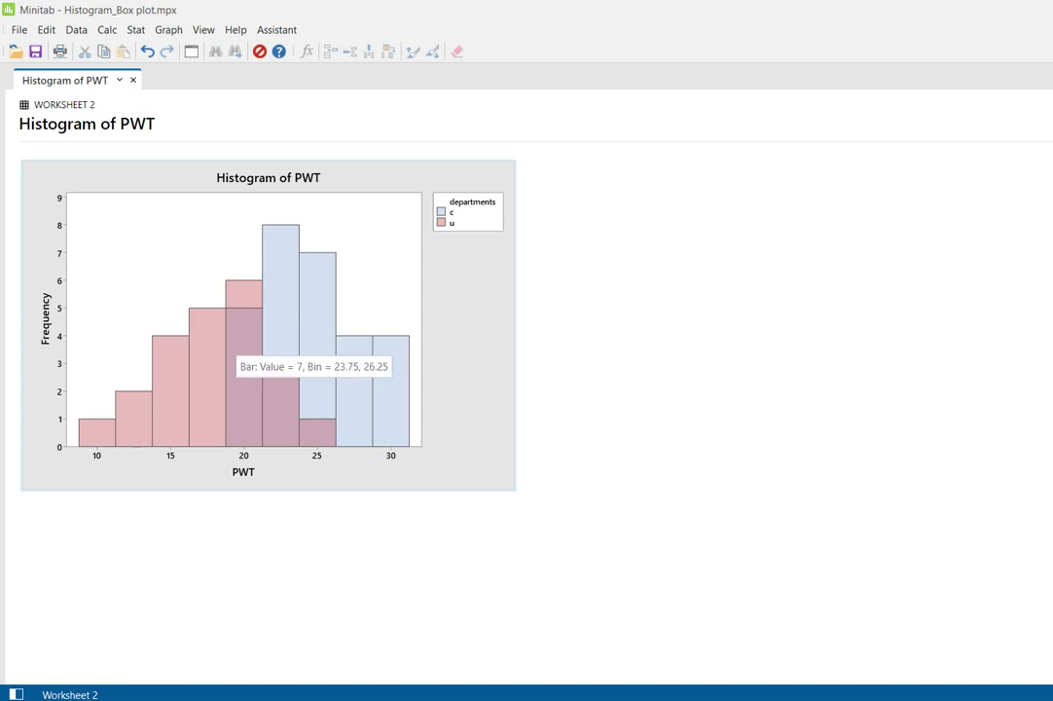